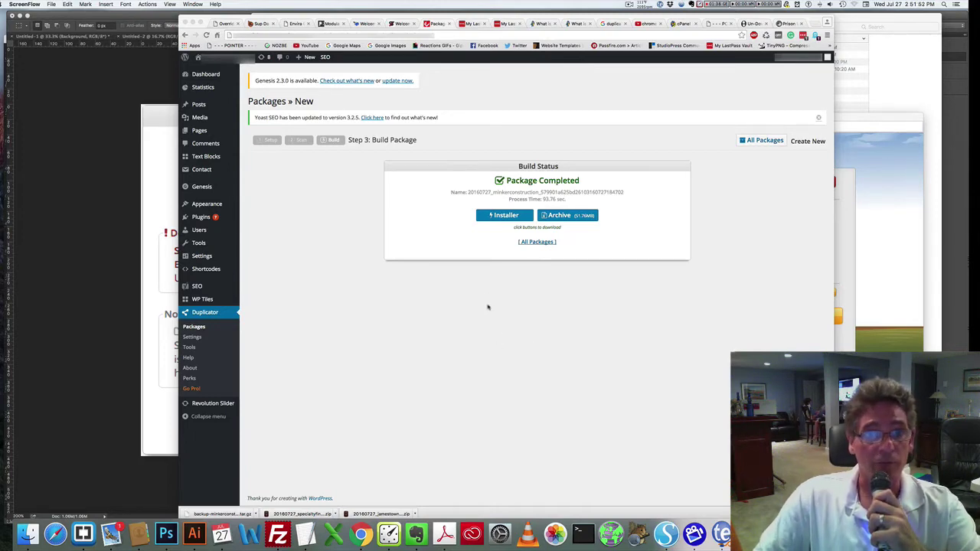
With the Duplicator build completed, bring up the HostGator 'What is php.ini' support article
click(544, 26)
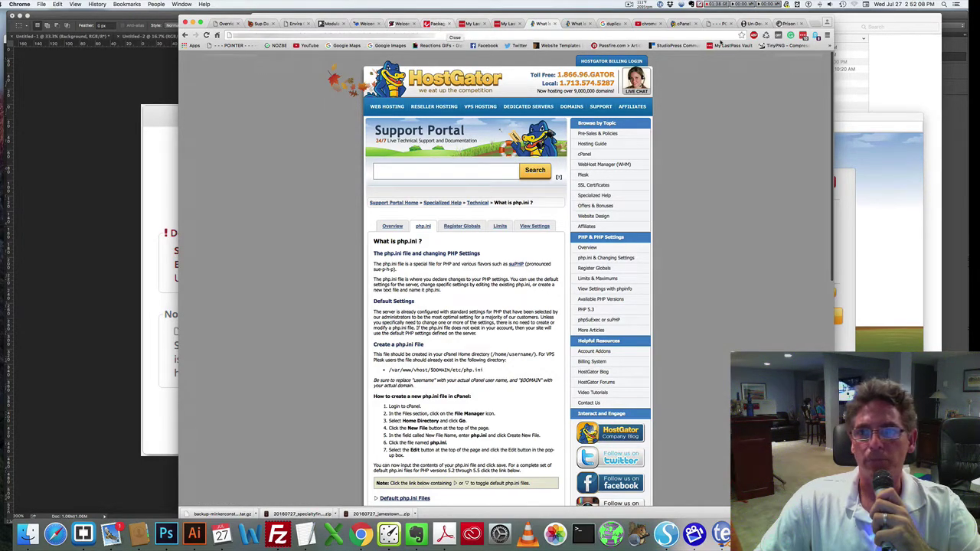
After reading the php.ini article, return to the HostGator cPanel home page
click(689, 24)
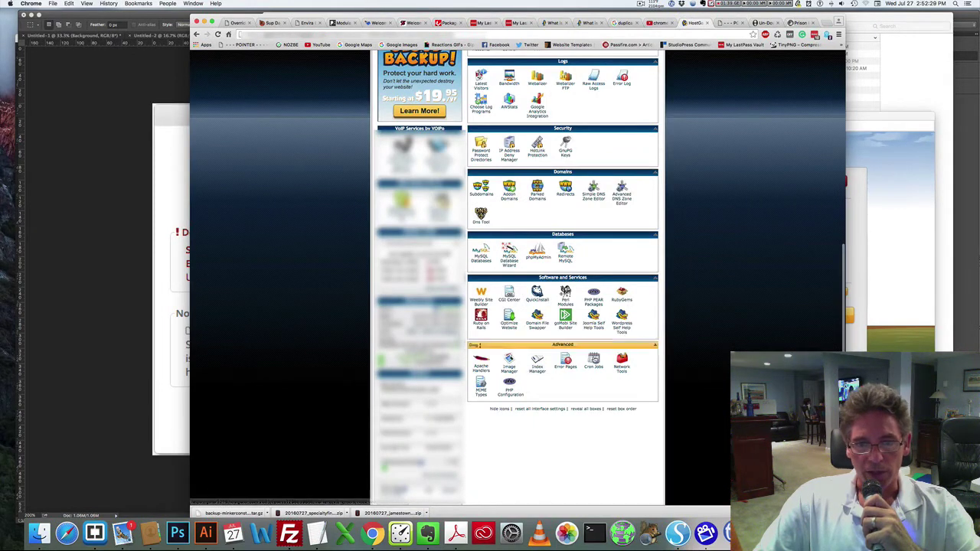
scroll(589, 350, up, 2)
scroll(571, 384, up, 5)
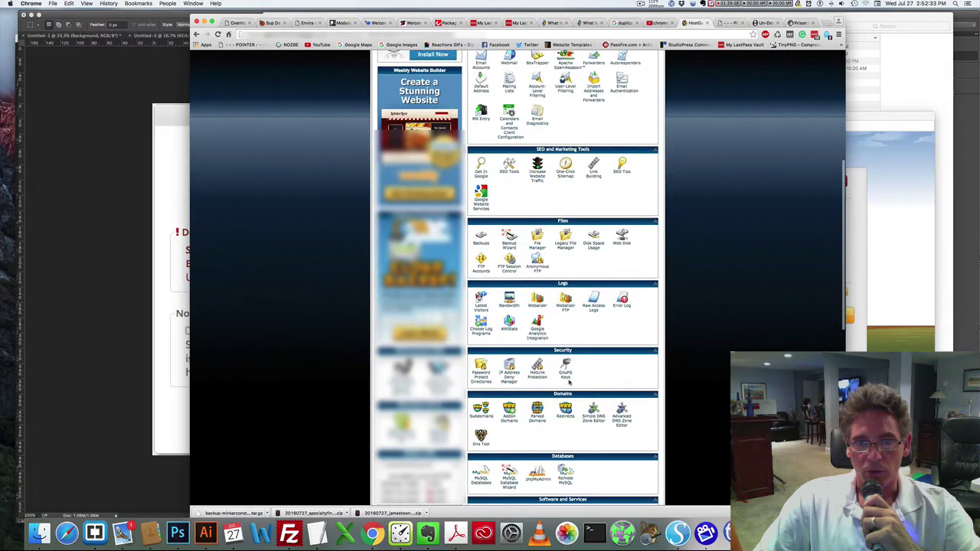
scroll(569, 383, up, 2)
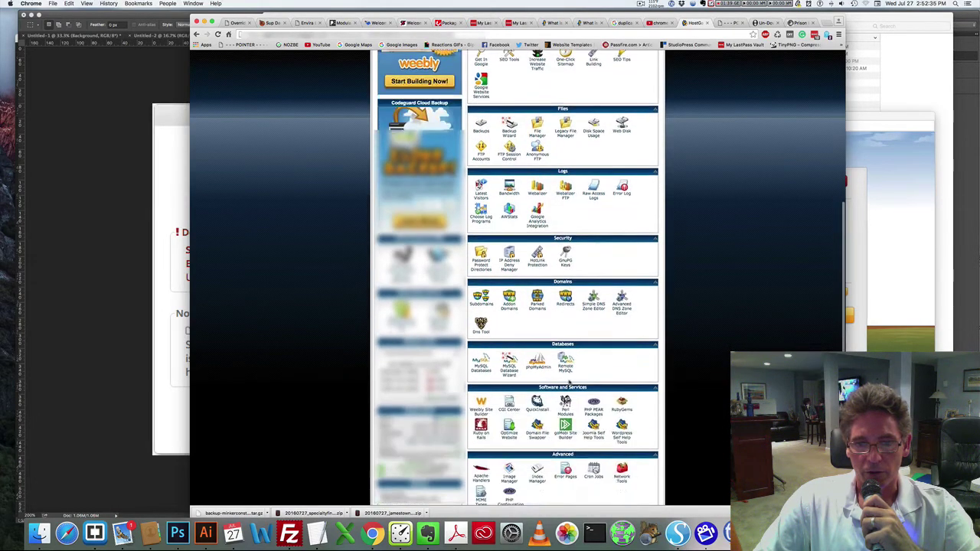
scroll(570, 380, up, 5)
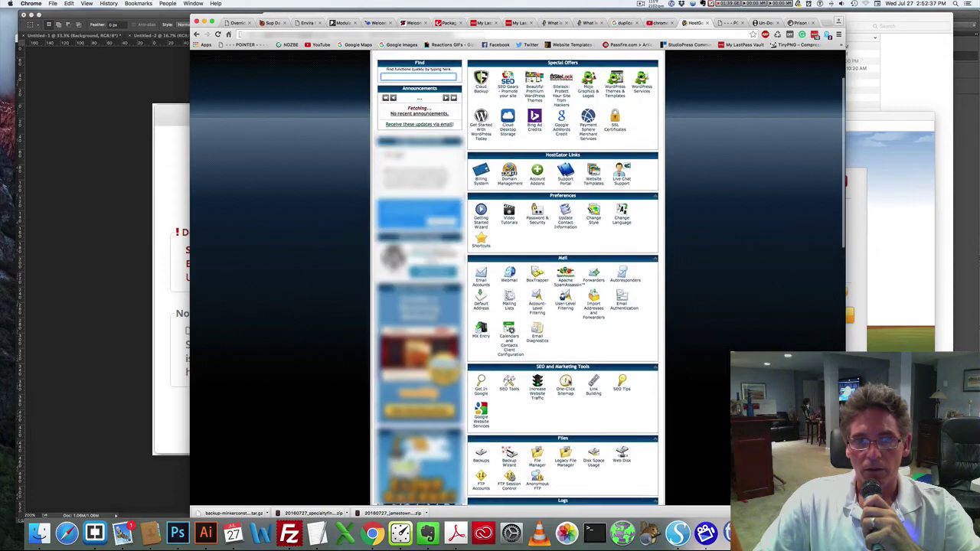
scroll(571, 383, up, 2)
scroll(571, 383, down, 10)
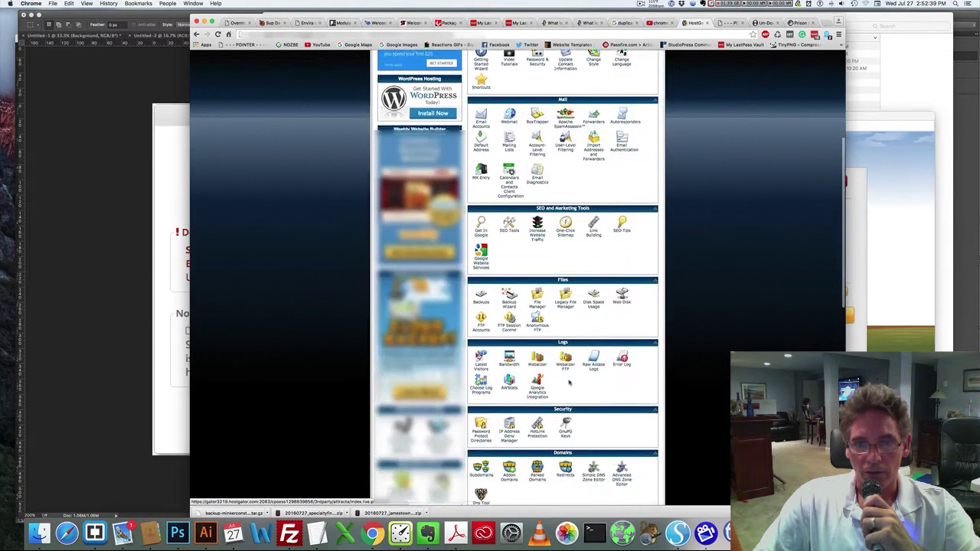
scroll(568, 383, down, 4)
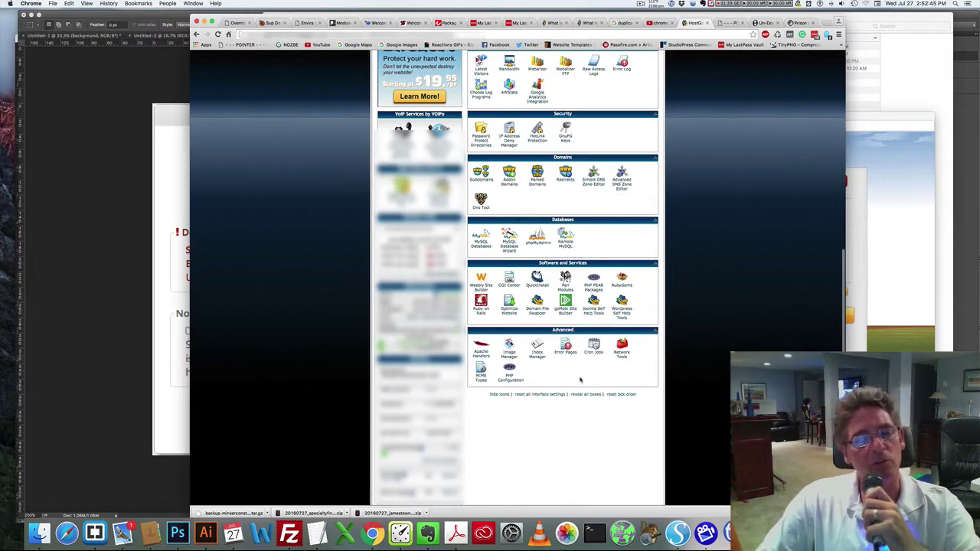
drag(563, 330, 527, 384)
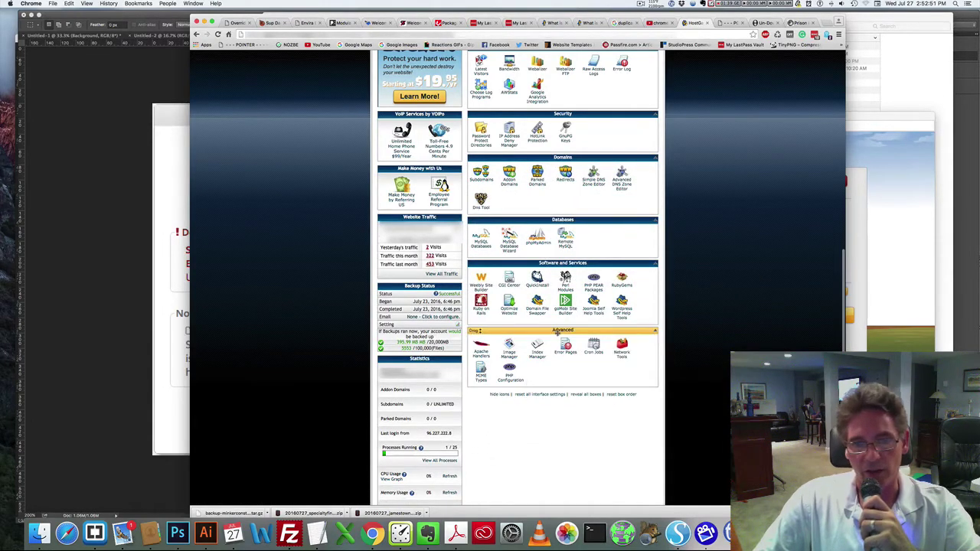
Open cPanel's PHP Configuration and start editing the account's custom php.ini
click(520, 387)
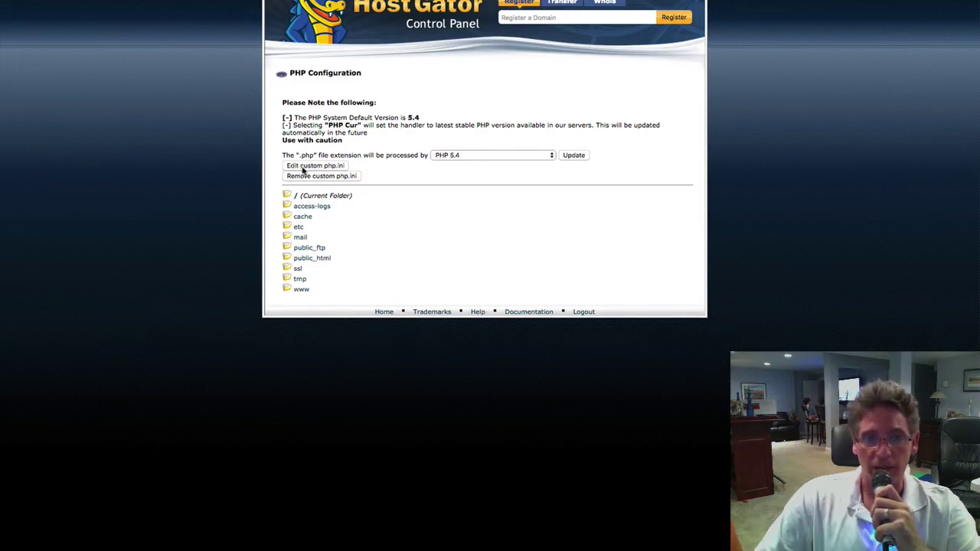
click(305, 167)
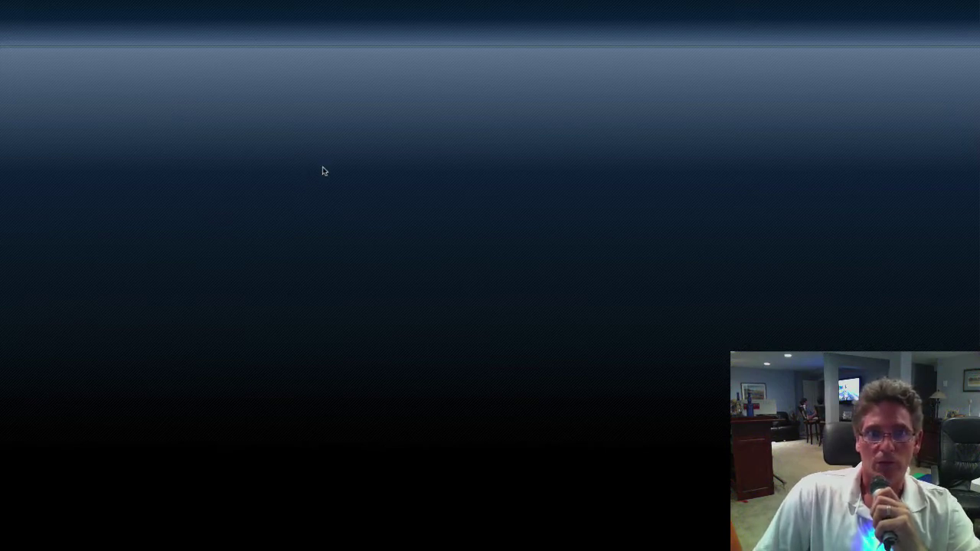
Check the php.ini values max_execution_time 240 and max_input_time 512, then scroll to Apply Changes
scroll(483, 212, down, 10)
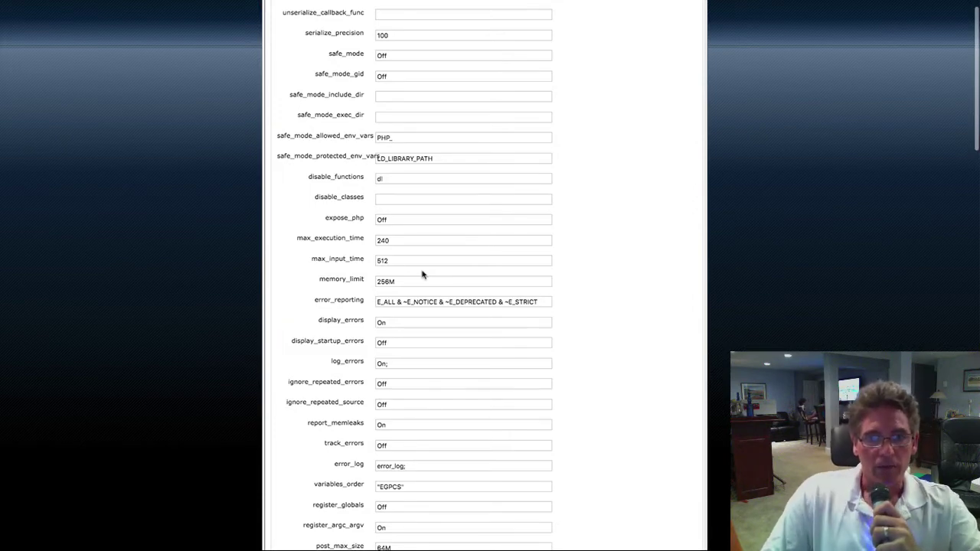
click(390, 242)
double_click(390, 242)
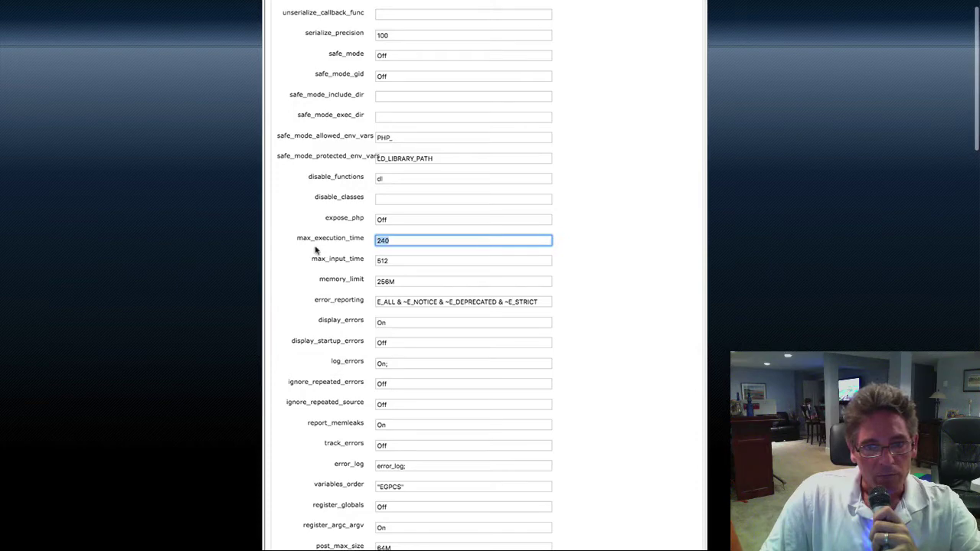
double_click(396, 262)
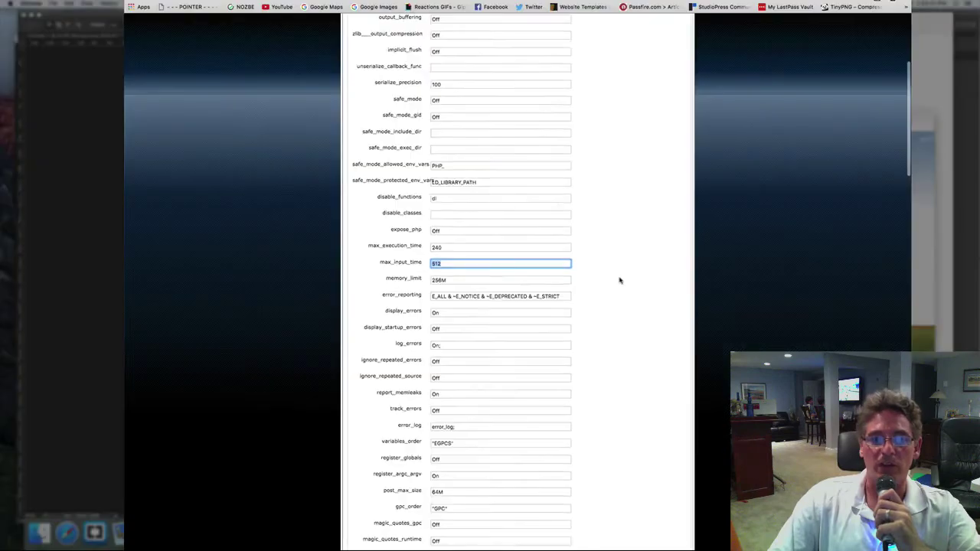
scroll(612, 283, down, 15)
scroll(631, 284, down, 5)
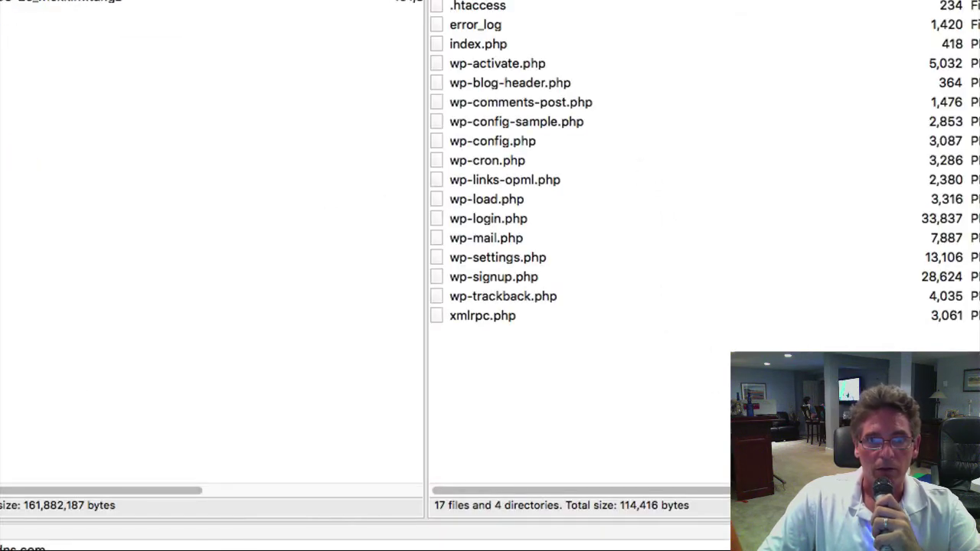
Open the server's php.ini in FileZilla for editing, replacing the old local copy with a fresh download
click(528, 432)
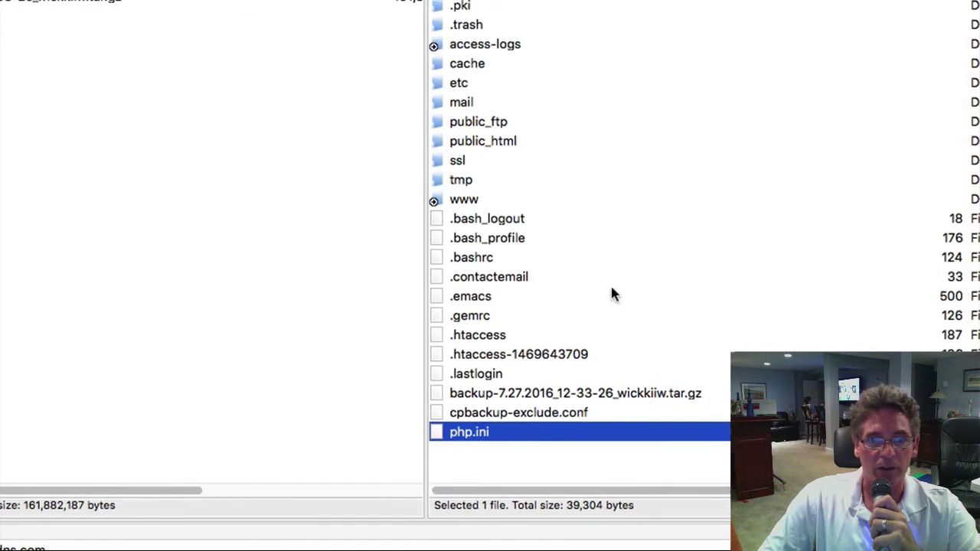
right_click(511, 433)
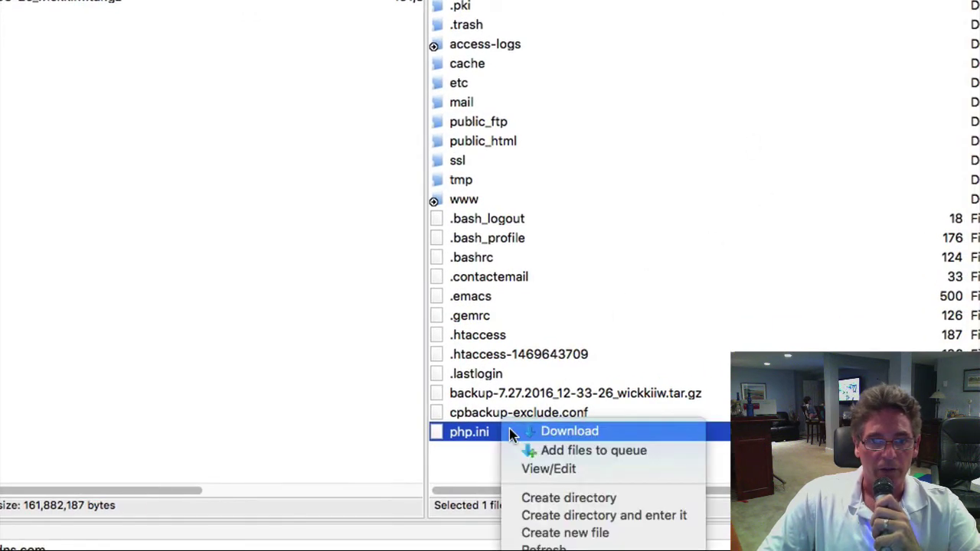
click(525, 471)
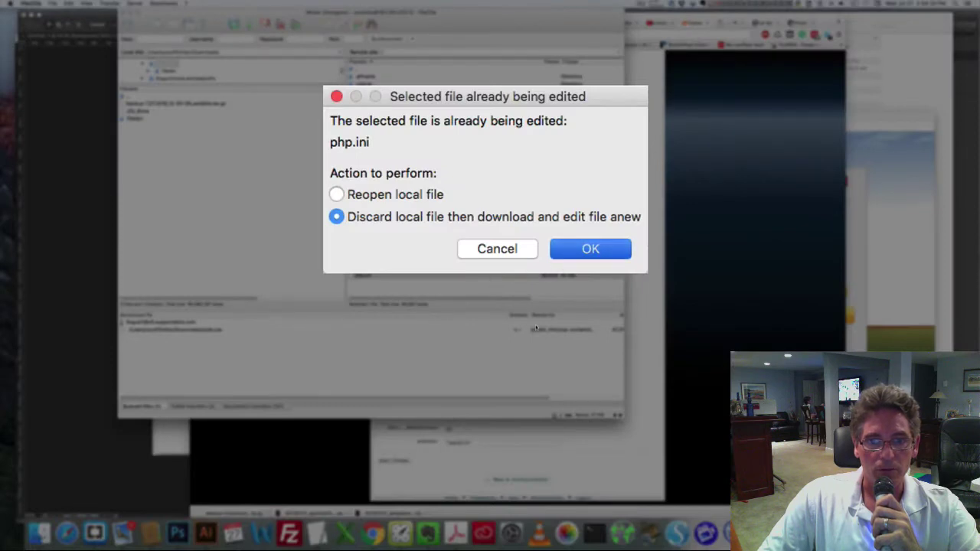
key(Return)
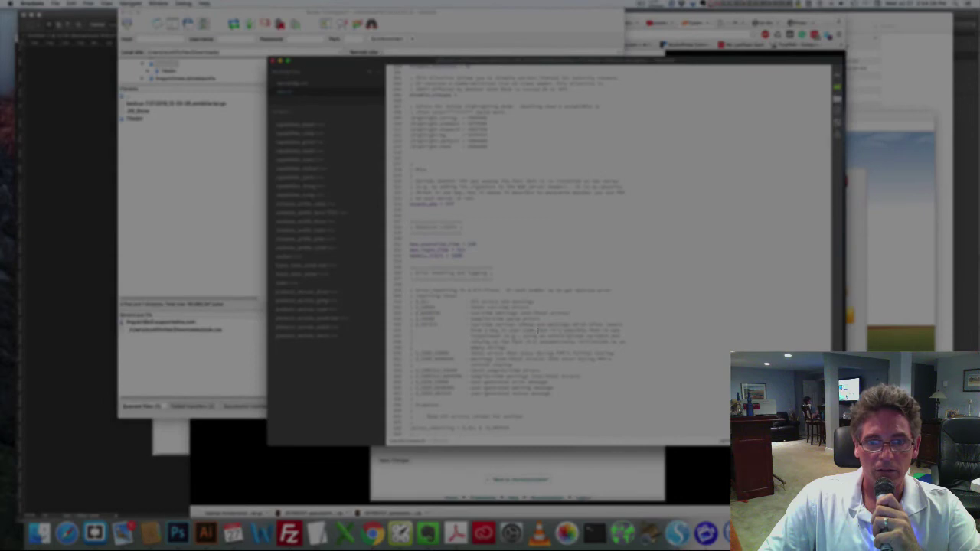
scroll(609, 253, up, 5)
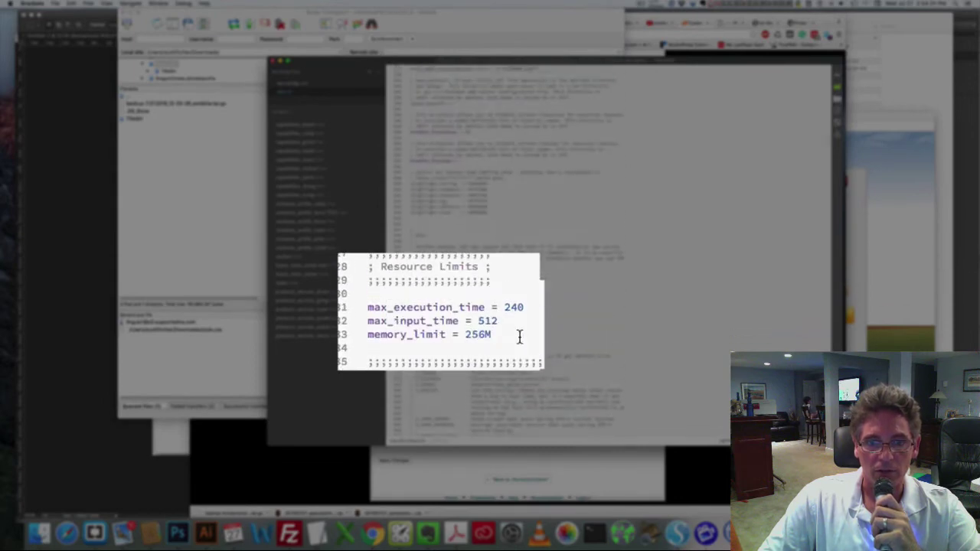
drag(519, 337, 351, 310)
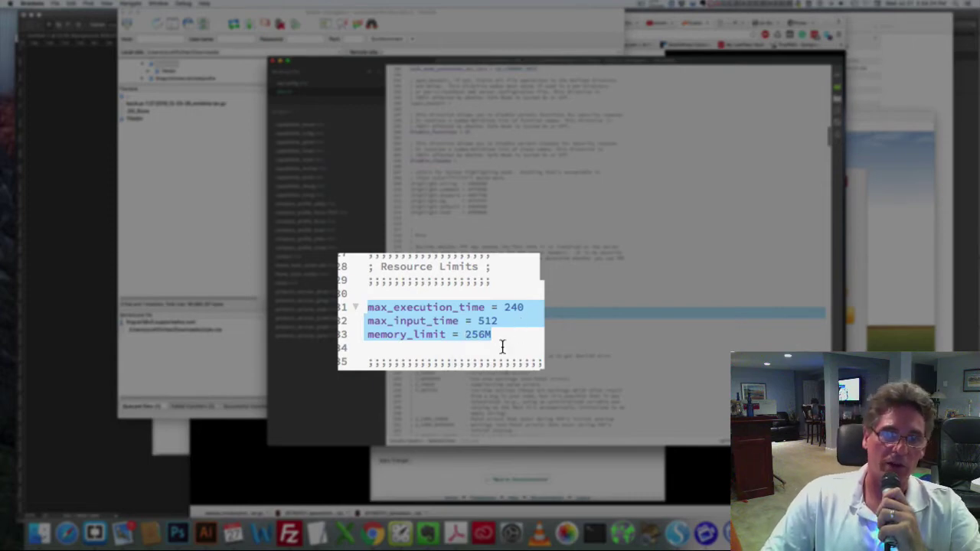
scroll(502, 346, up, 1)
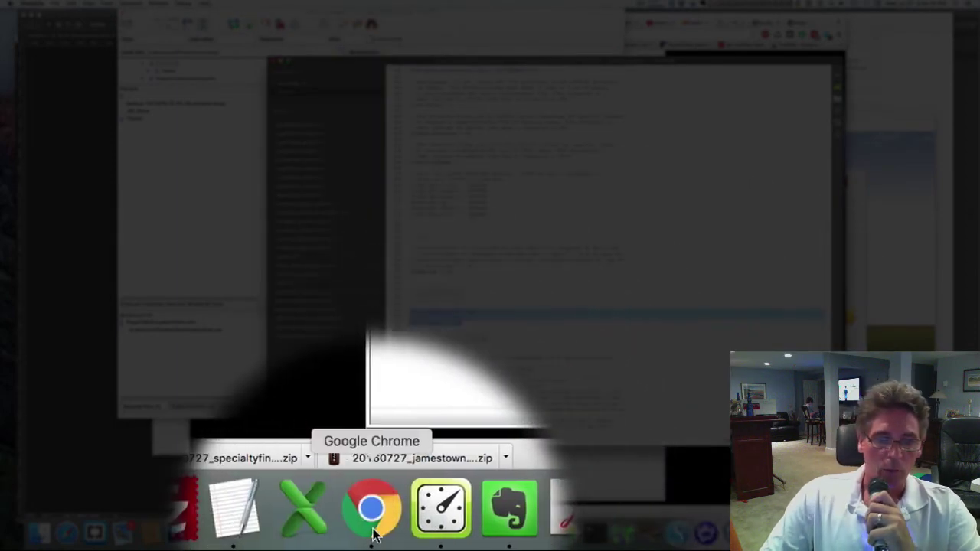
Return to Chrome's Duplicator Packages › New screen showing the completed package build
click(370, 508)
scroll(424, 197, down, 5)
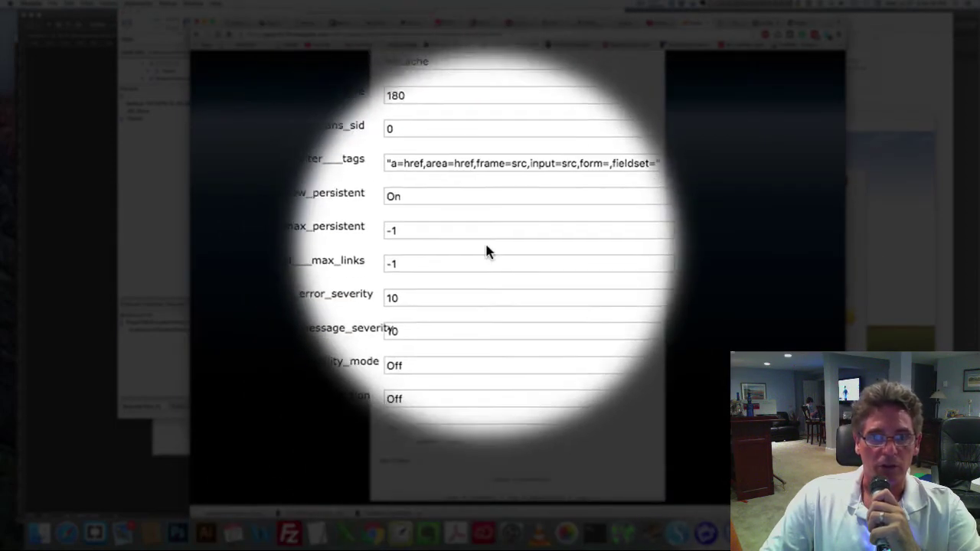
click(447, 63)
scroll(227, 307, down, 3)
scroll(201, 368, up, 5)
scroll(218, 267, up, 2)
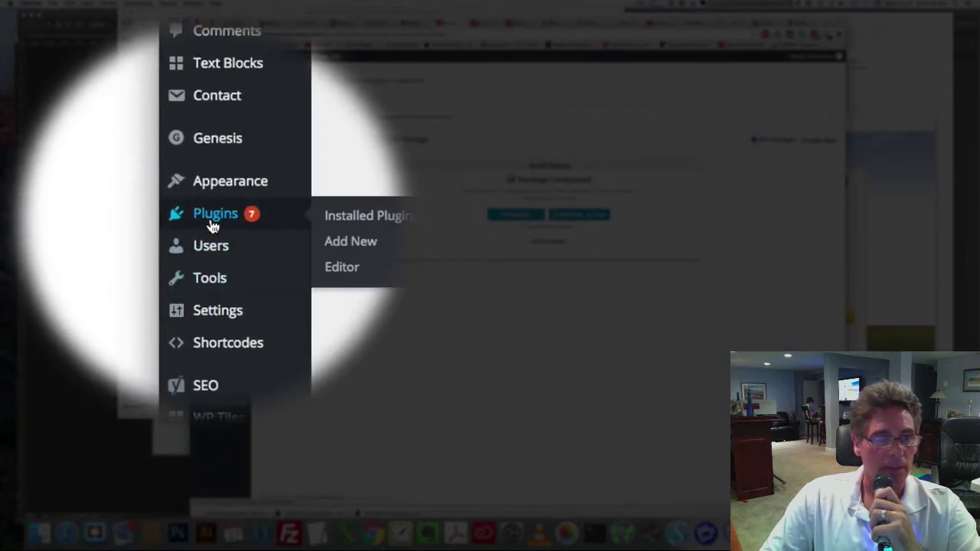
scroll(212, 238, down, 5)
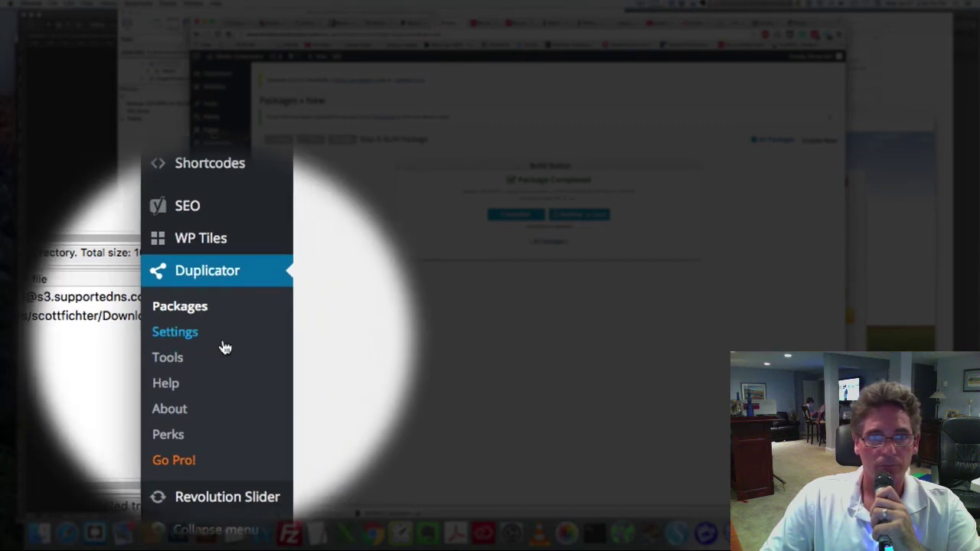
On Duplicator's Settings page, change the Use PHP Query Limit Size from 2,000 to 100
click(223, 347)
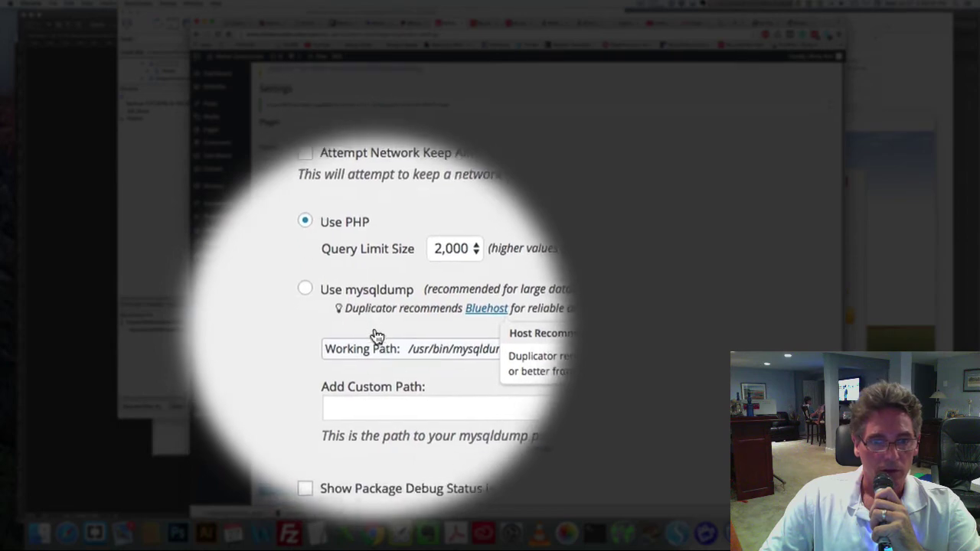
drag(258, 267, 296, 263)
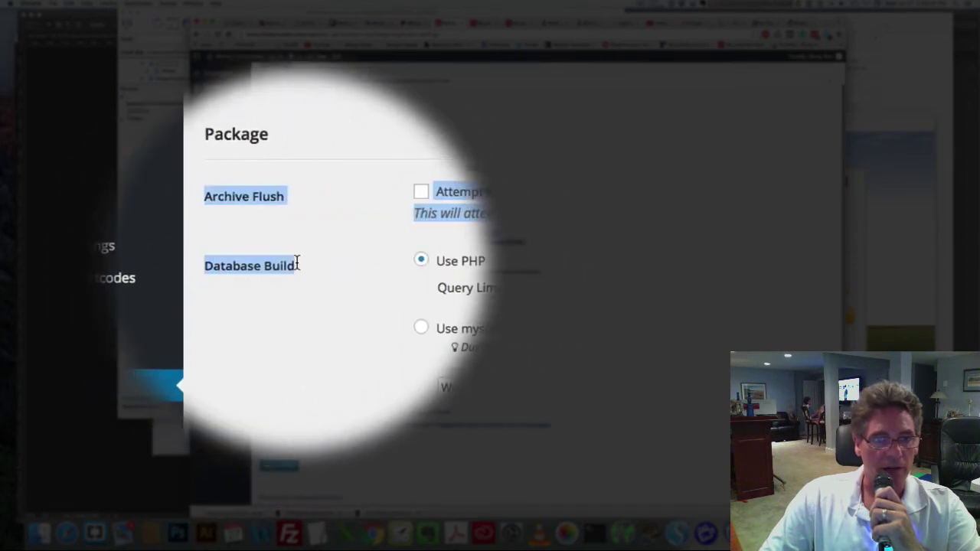
click(303, 266)
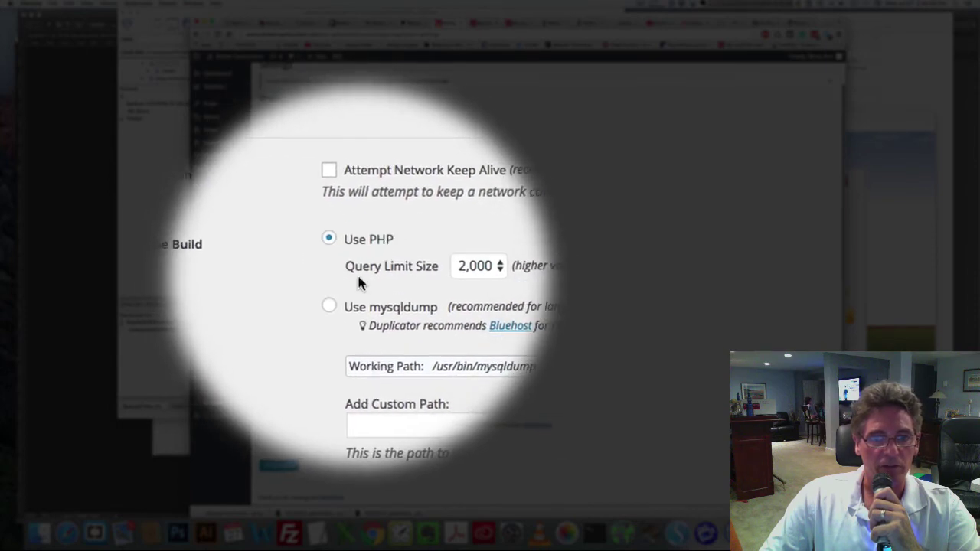
click(406, 274)
click(412, 250)
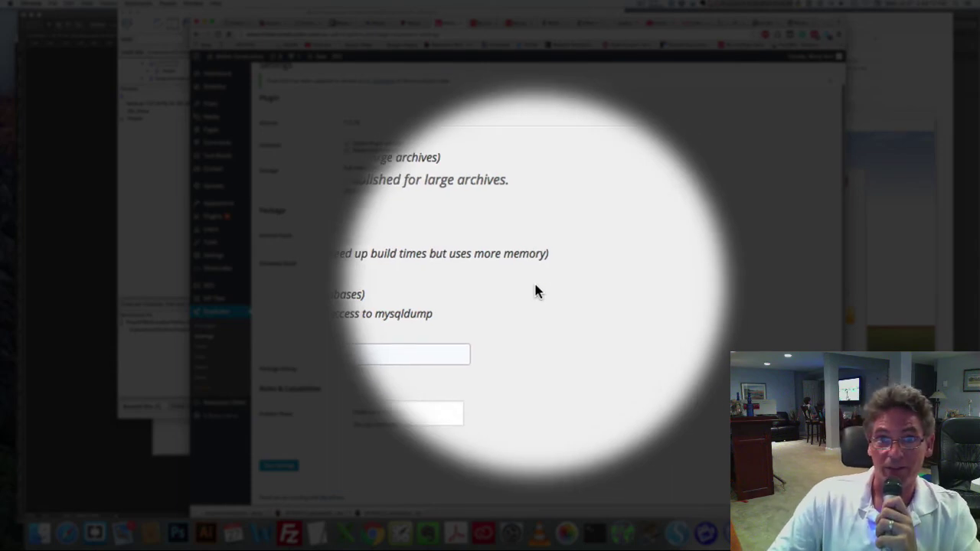
click(408, 274)
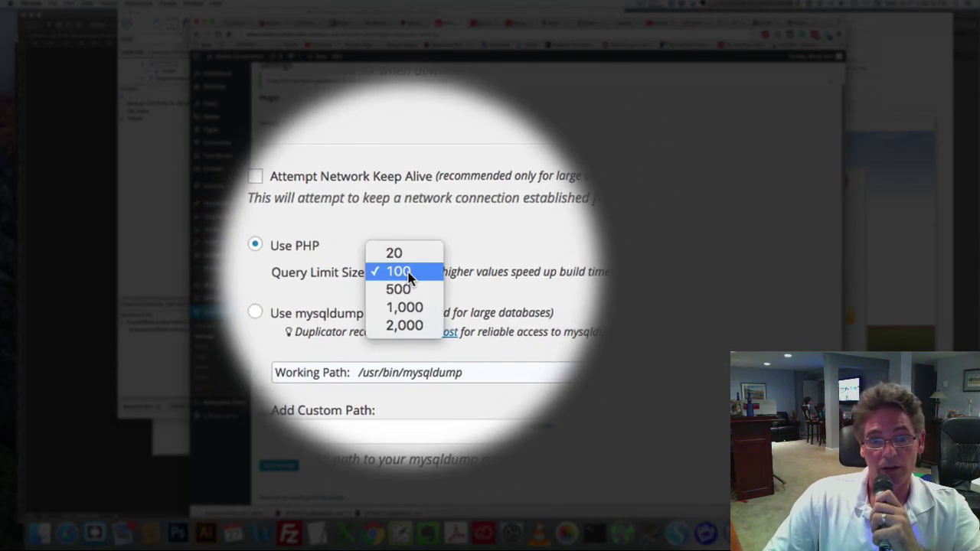
click(405, 325)
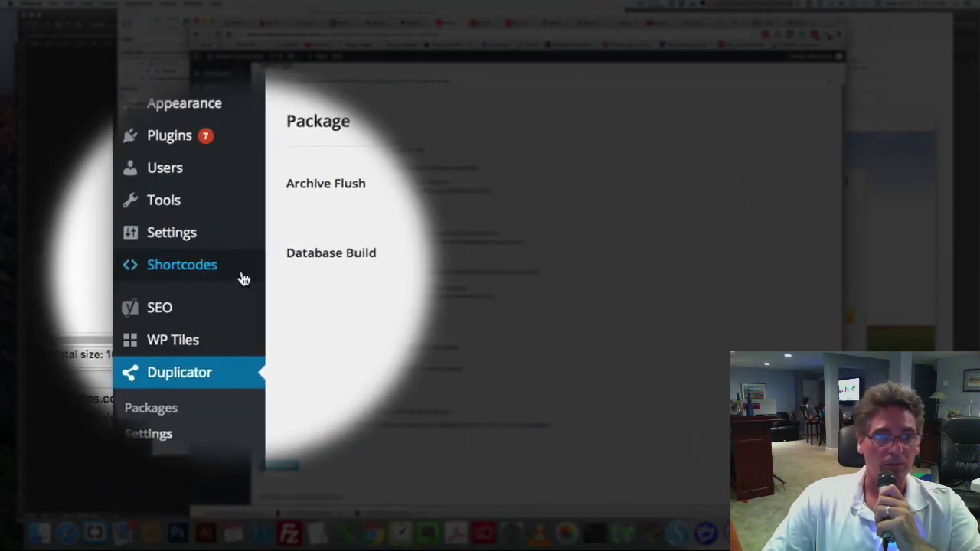
Tick the 07-27-16 18:29 package in Duplicator's All Packages list
mouse_move(216, 282)
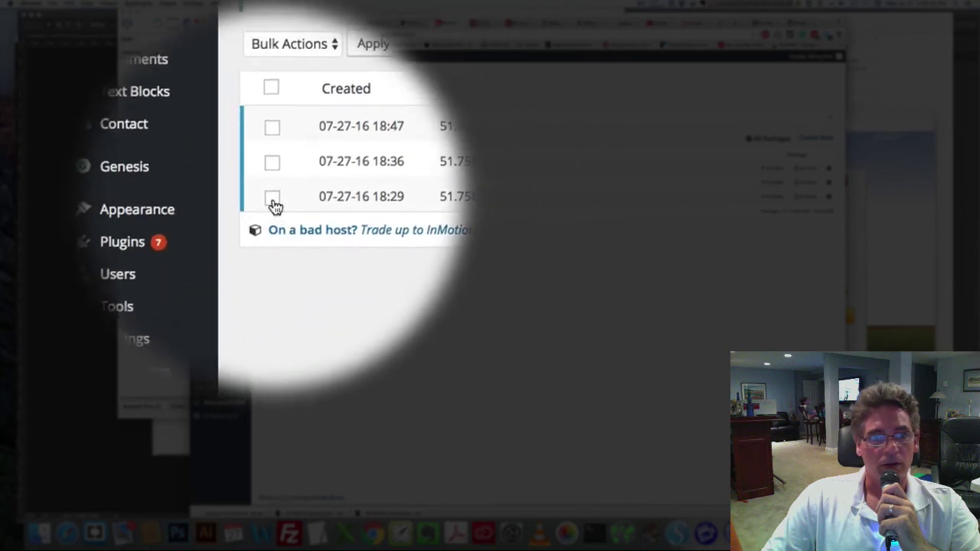
click(188, 186)
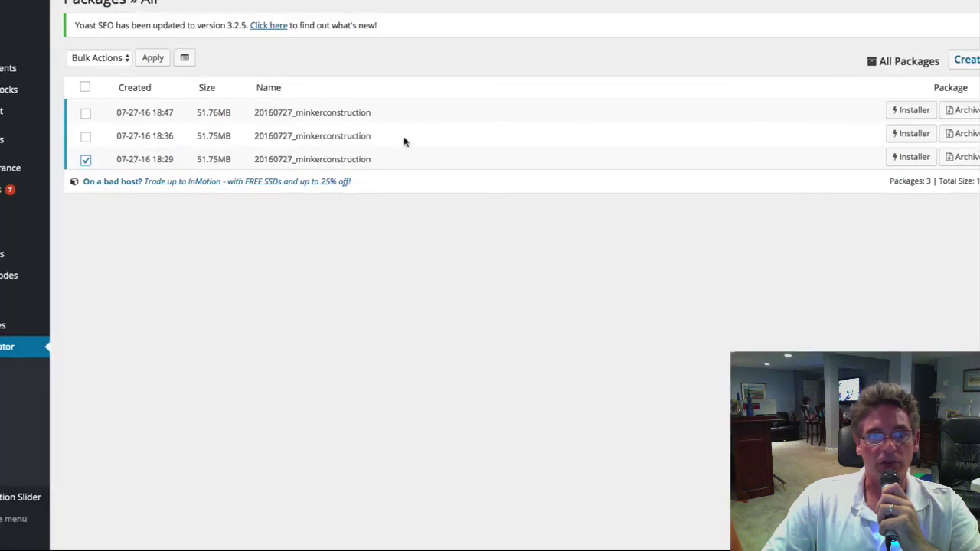
drag(409, 141, 122, 114)
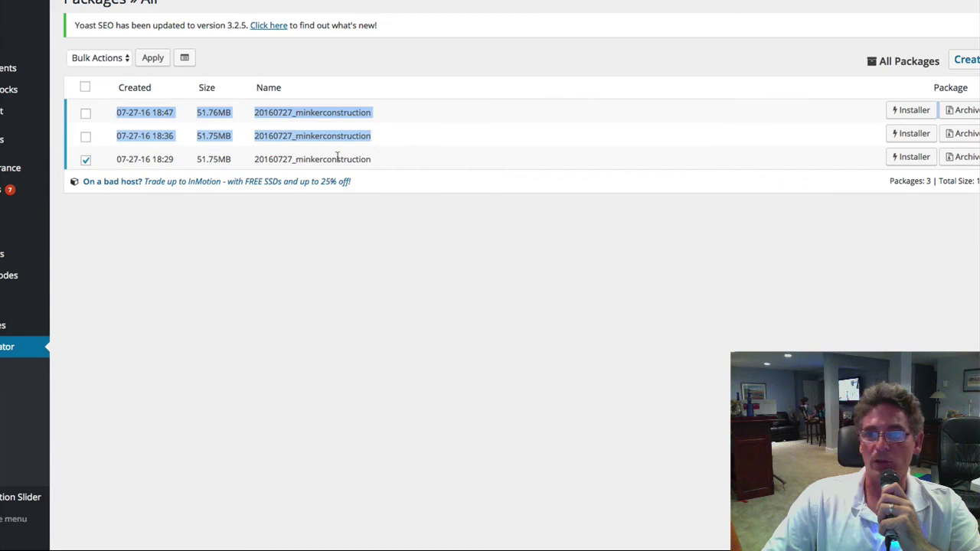
click(399, 142)
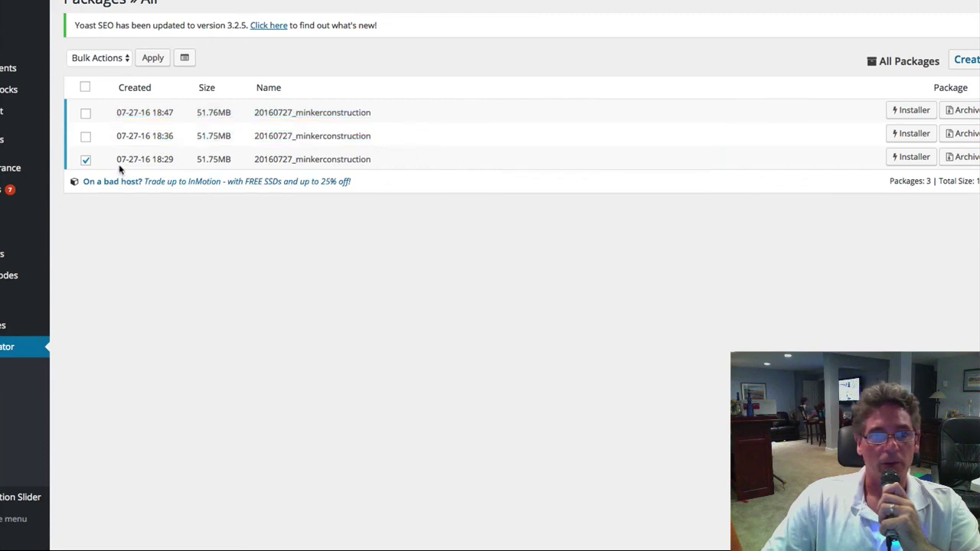